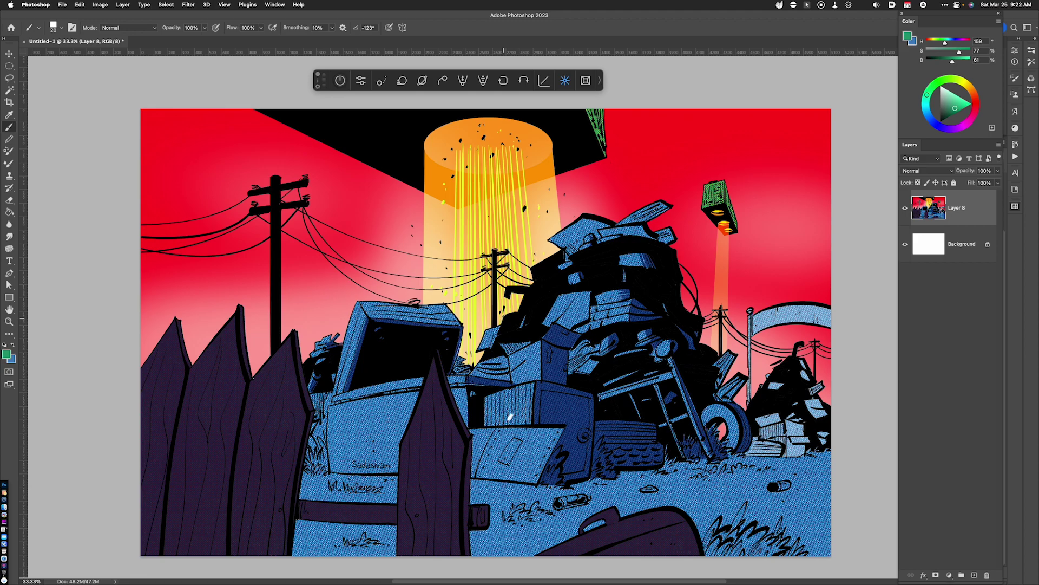
Hide the finished artwork layer and add a new blank layer for sketching with the Brush
left_click(905, 208)
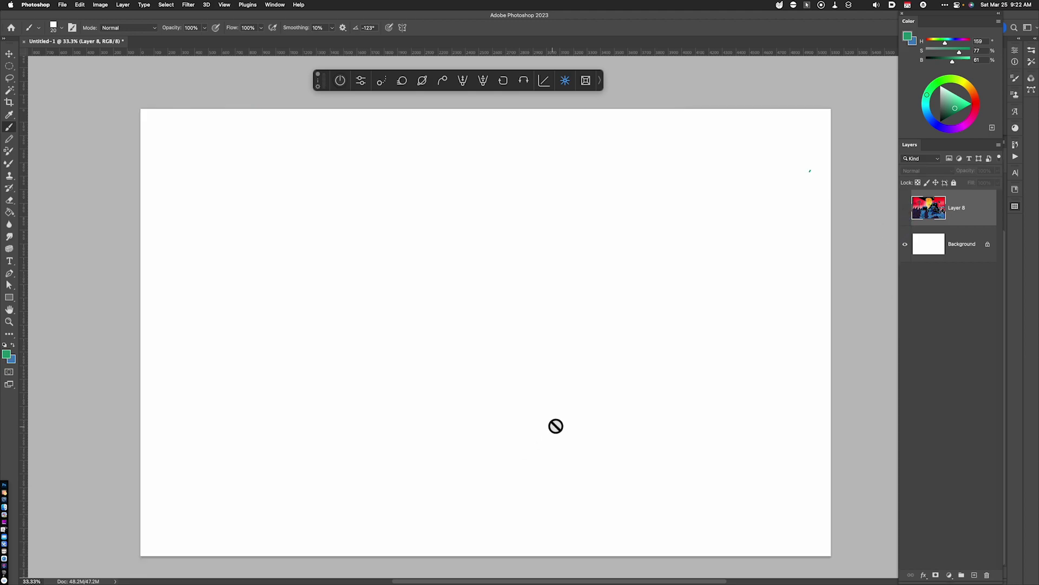
key("shift")
key("alt+shift+super+n")
key("b")
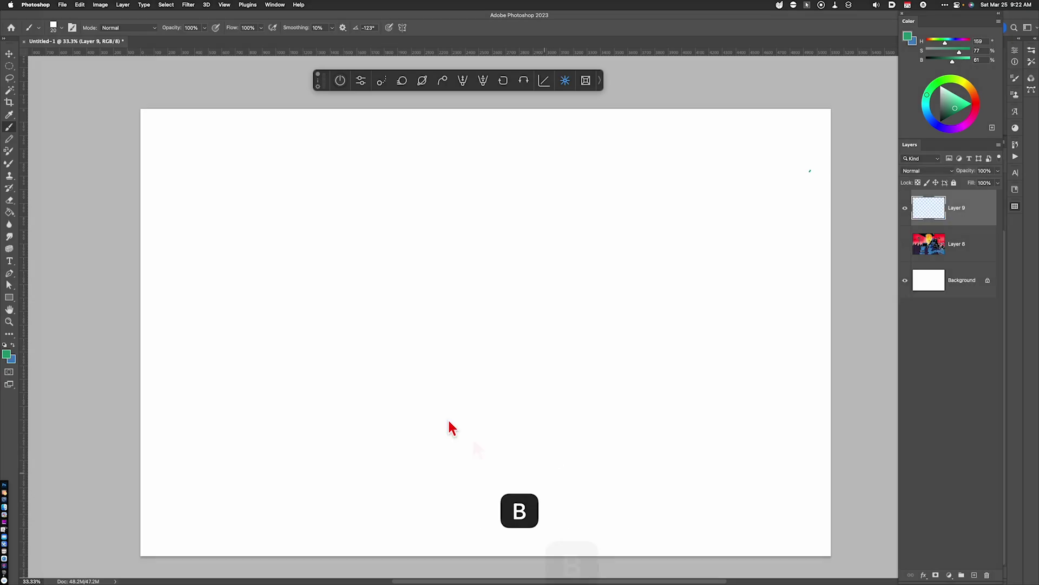
Draw a green trapezoid ground plane on the lower canvas with straight brush lines and cut away the overshooting line ends
left_click_drag(432, 438, 627, 437)
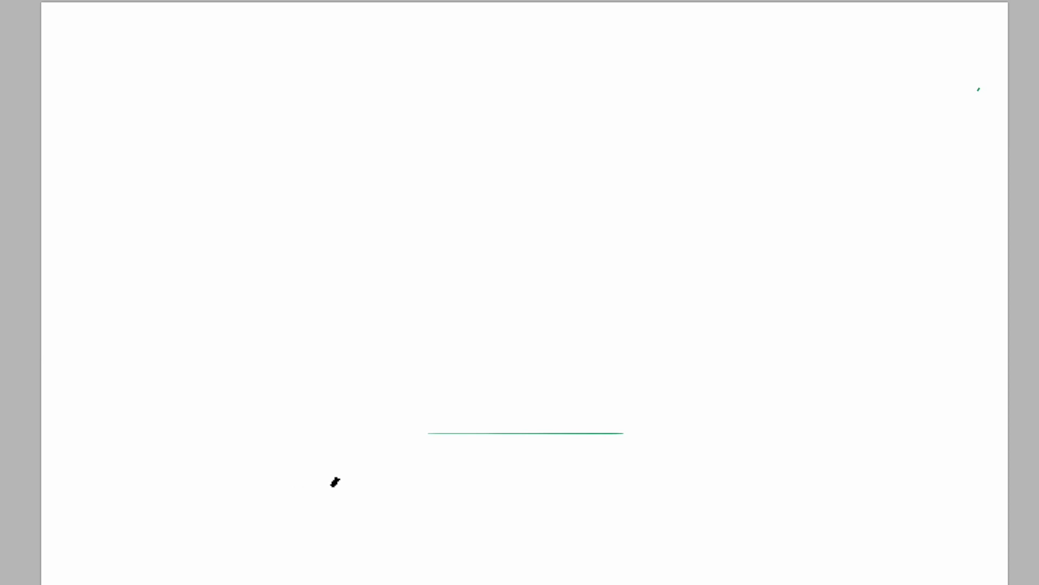
key("shift")
left_click_drag(343, 482, 778, 498)
left_click_drag(427, 436, 343, 482)
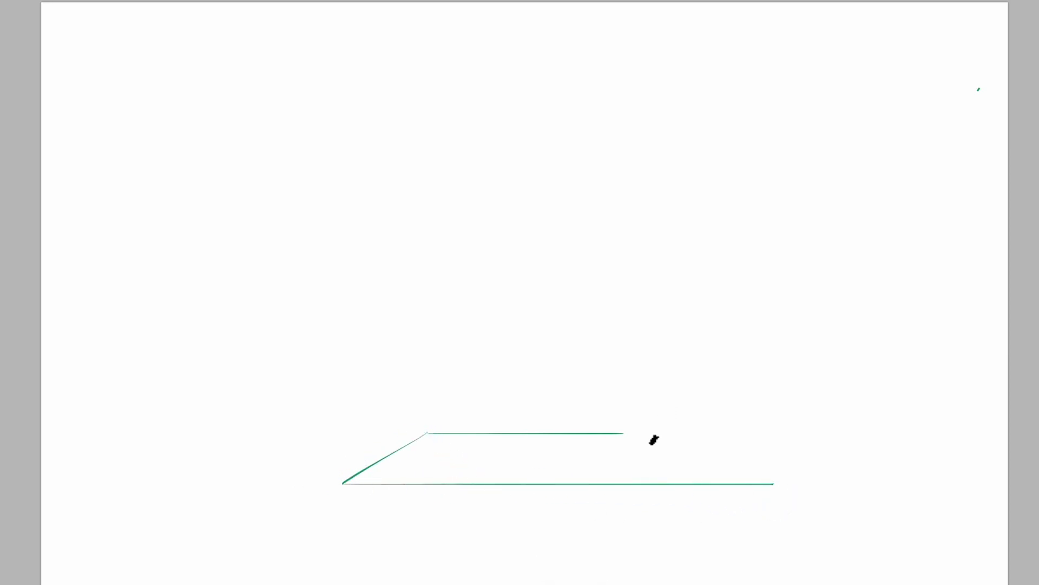
mouse_move(627, 437)
left_mouse_down()
mouse_move(699, 486)
mouse_move(791, 490)
mouse_move(817, 447)
left_mouse_up()
key("l")
key("super+x")
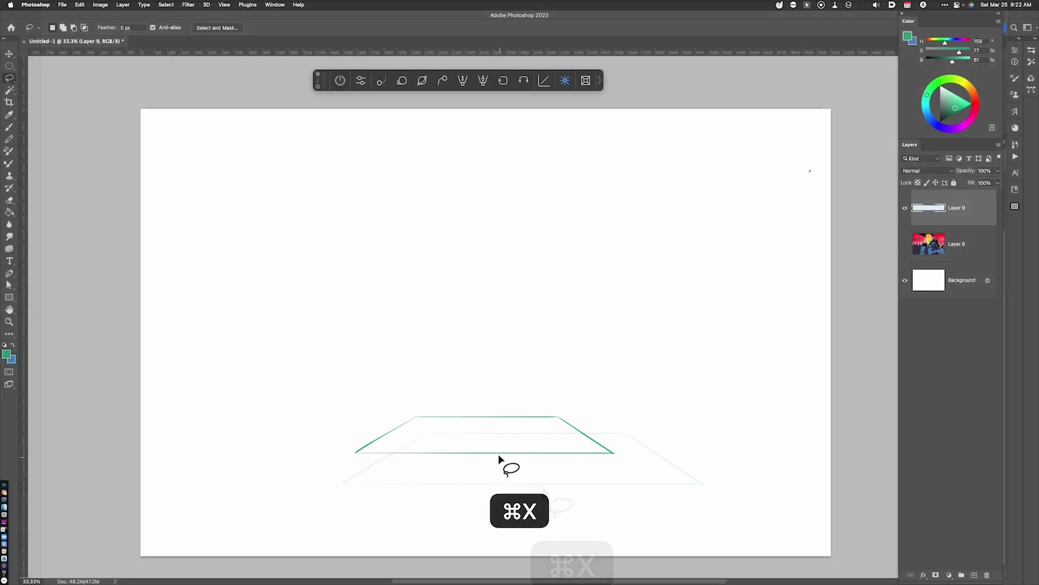
Draw a straight vertical centre line through the trapezoid from the midpoint of its back edge
key("b")
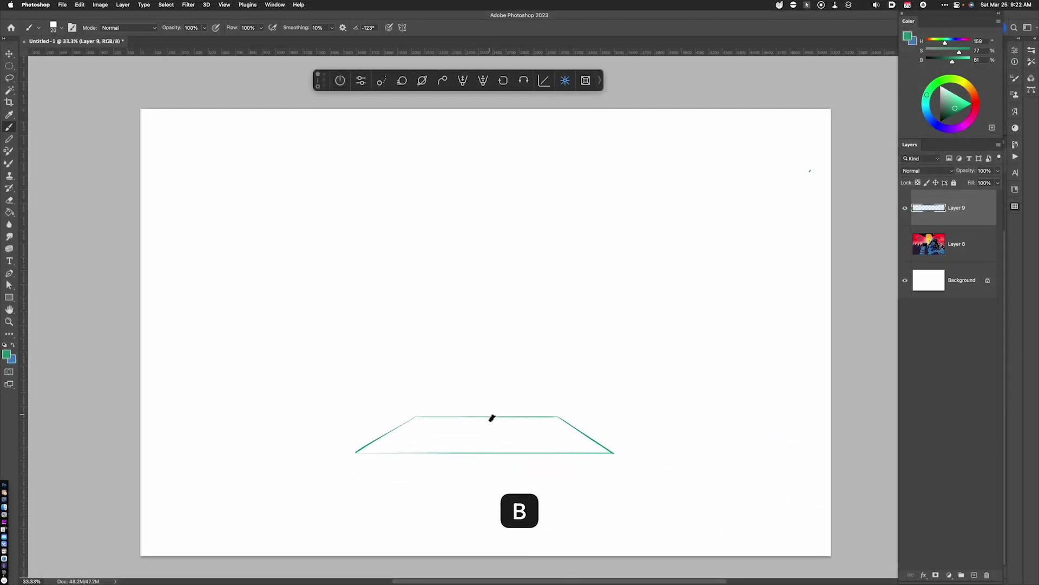
key("super+z")
key("super+z")
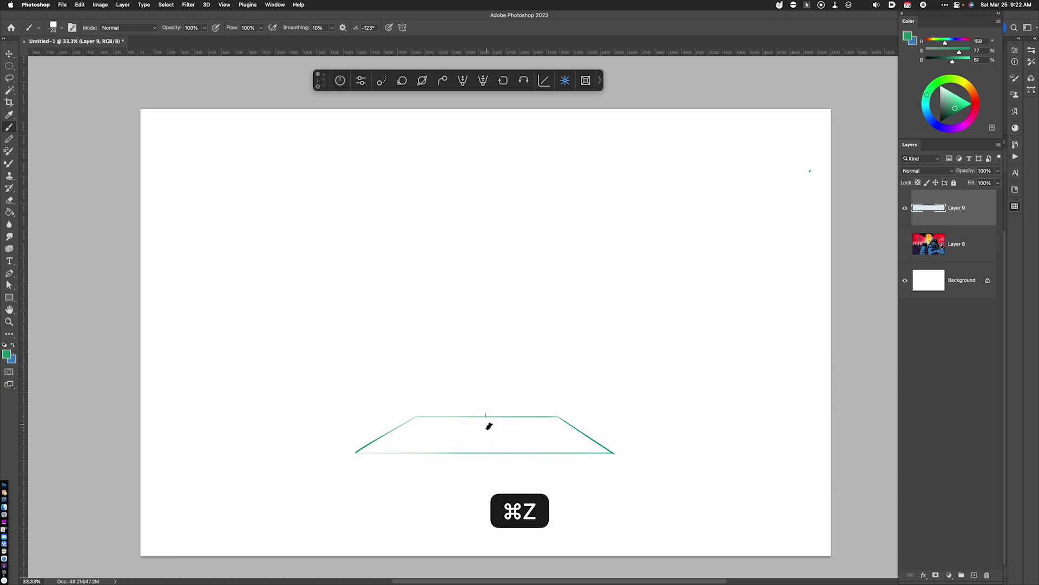
left_click(483, 456, "shift")
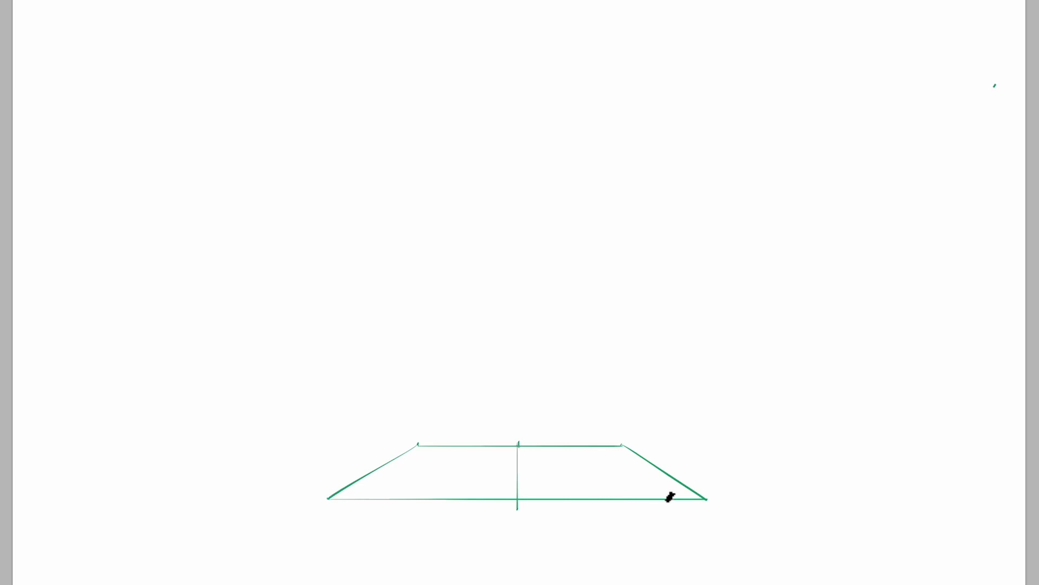
Draw a receding line on each side of the centre line to divide the ground plane into four columns
left_click_drag(467, 444, 468, 448)
left_click_drag(469, 444, 415, 503)
left_click(573, 446)
left_click(612, 499)
left_click_drag(575, 447, 616, 502)
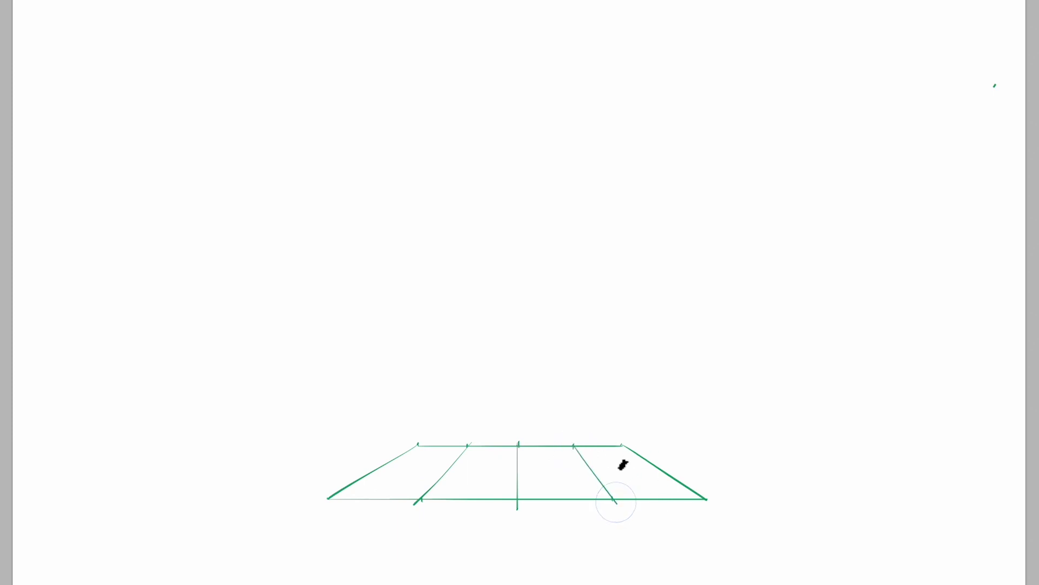
Add two straight horizontal lines across the ground plane, spaced closer together toward the back edge, to complete the grid
left_click(373, 468)
left_click(644, 468, "shift")
left_click(402, 451)
left_click(642, 451, "shift")
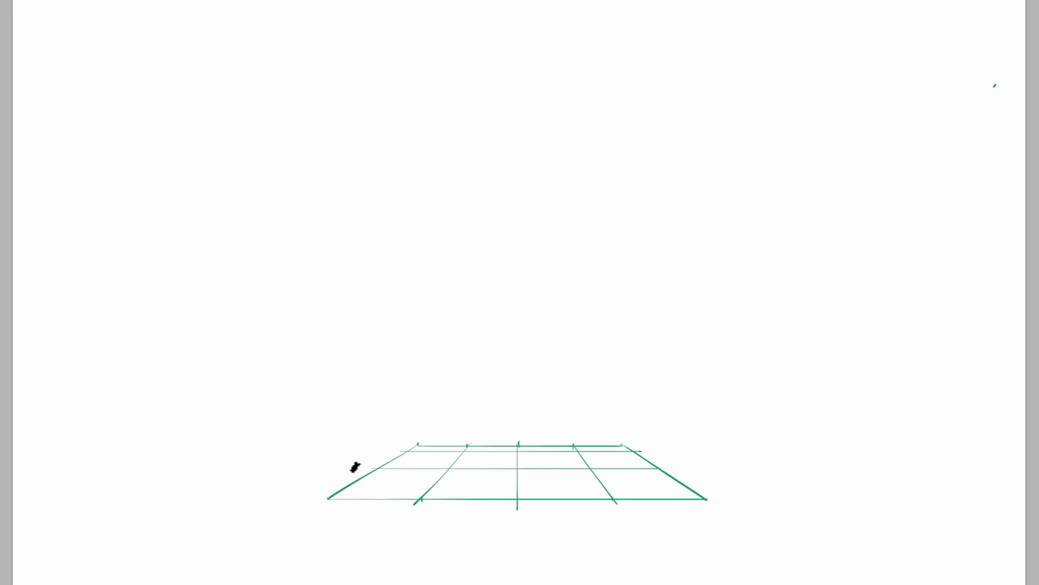
On a new layer, draw a dark red ellipse in perspective inside the green grid, touching its edges
key("alt+shift+super+n")
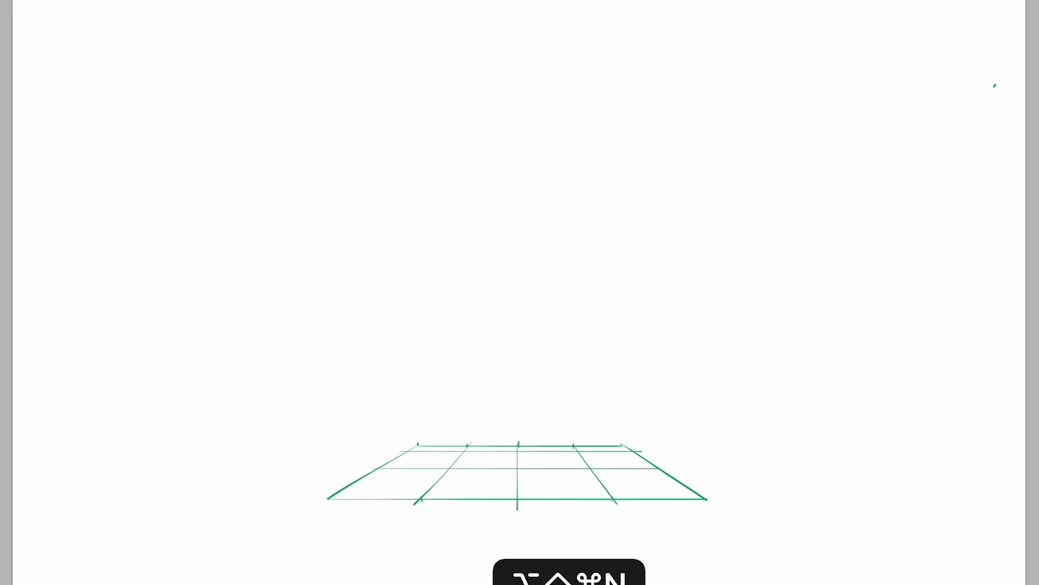
key("b")
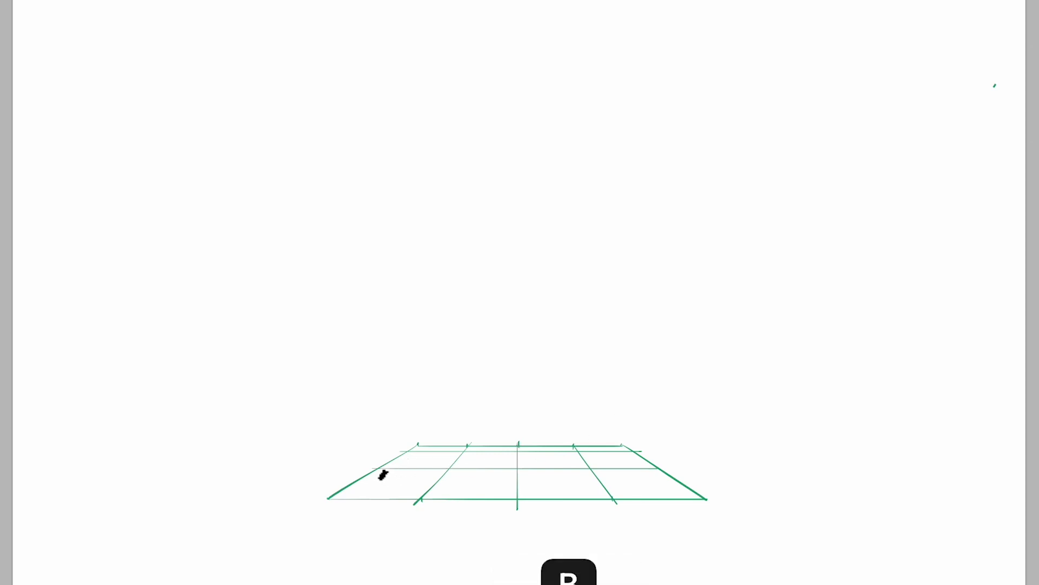
mouse_move(378, 467)
left_mouse_down()
mouse_move(413, 487)
mouse_move(539, 502)
left_mouse_up()
left_click_drag(656, 465, 531, 499)
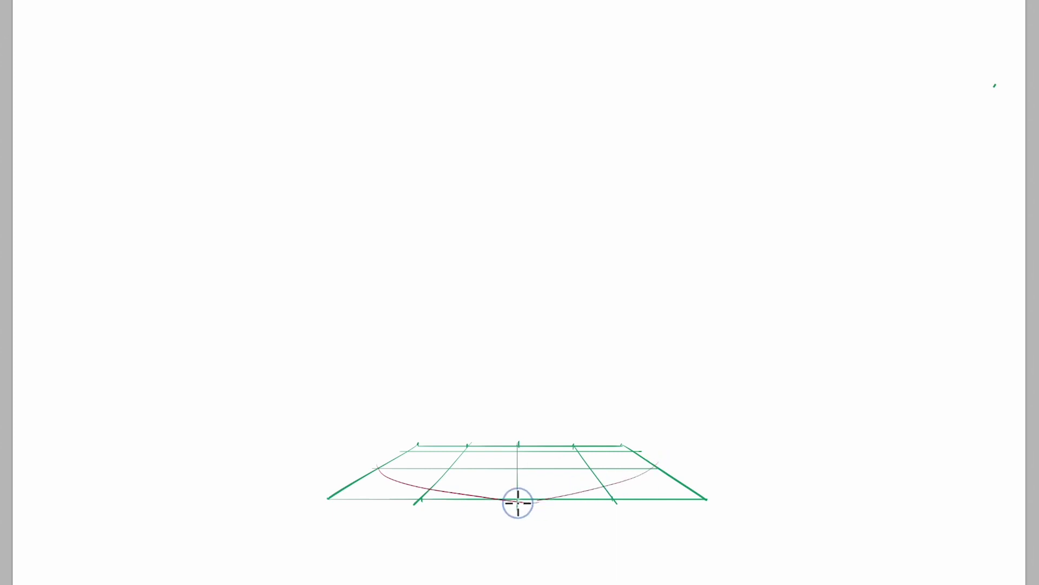
mouse_move(379, 467)
left_mouse_down()
mouse_move(536, 445)
mouse_move(649, 466)
left_mouse_up()
key("super+z")
left_click_drag(528, 446, 657, 469)
key("super+z")
left_click_drag(518, 445, 656, 465)
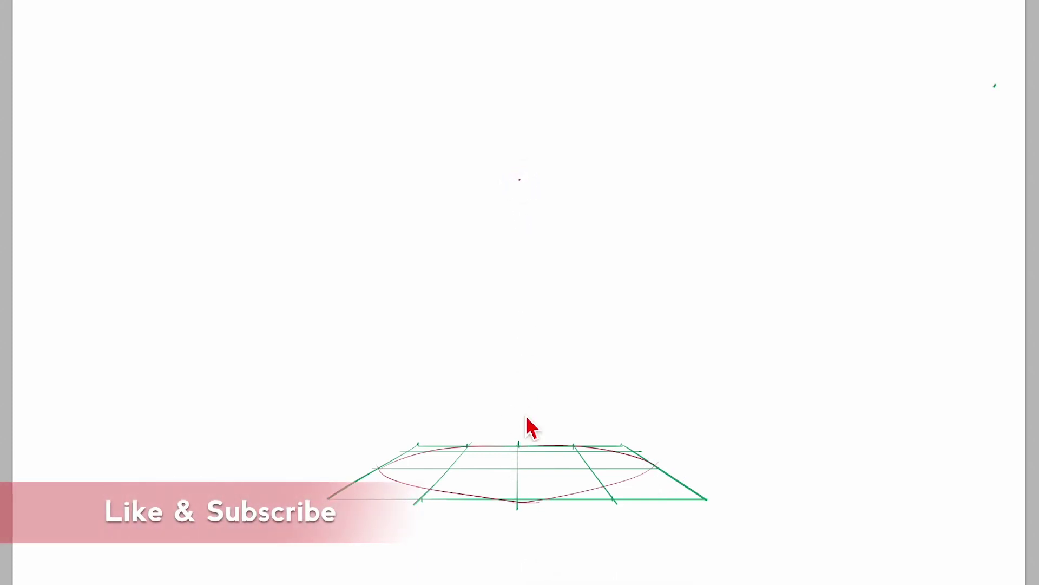
Draw two sloping lines from an apex above the grid to the ellipse's sides to form a cone
left_click_drag(519, 180, 386, 465)
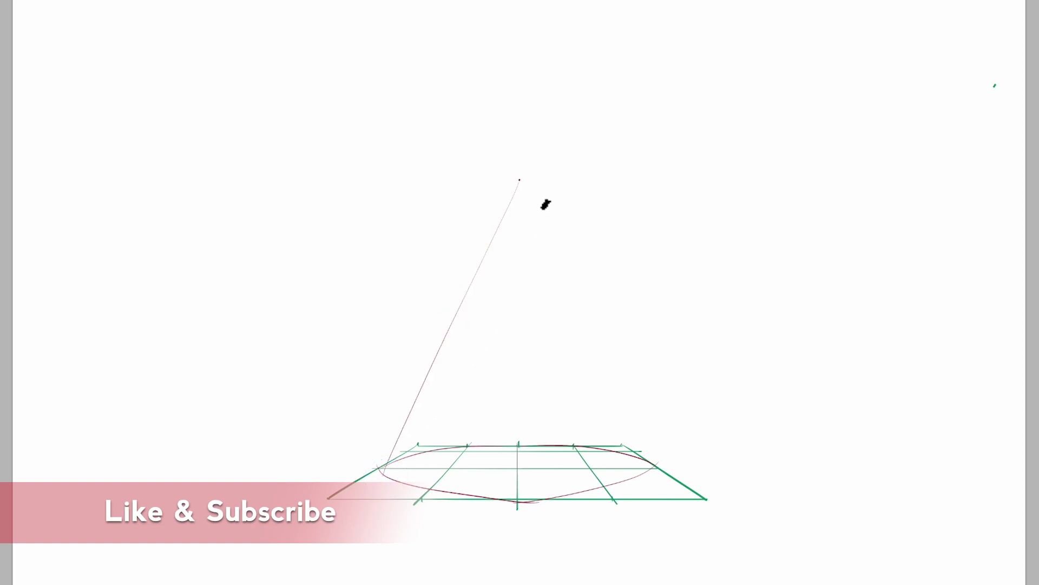
left_click_drag(524, 176, 667, 470)
key("super+z")
left_click_drag(524, 178, 650, 466)
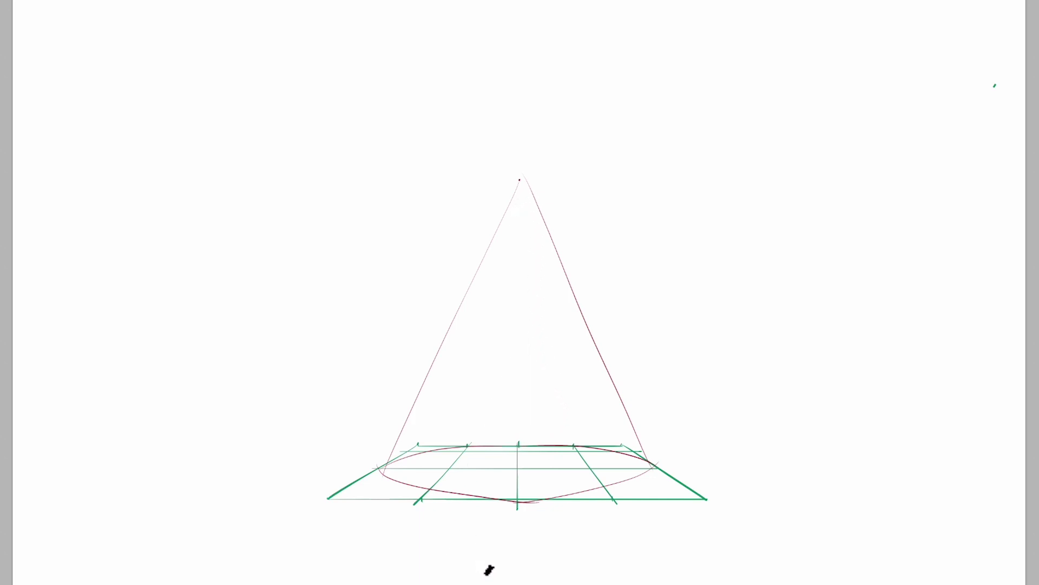
On a new layer, sketch a small sphere, cylinder, box and cone with contour lines beside the large cone
key("alt+shift+super+n")
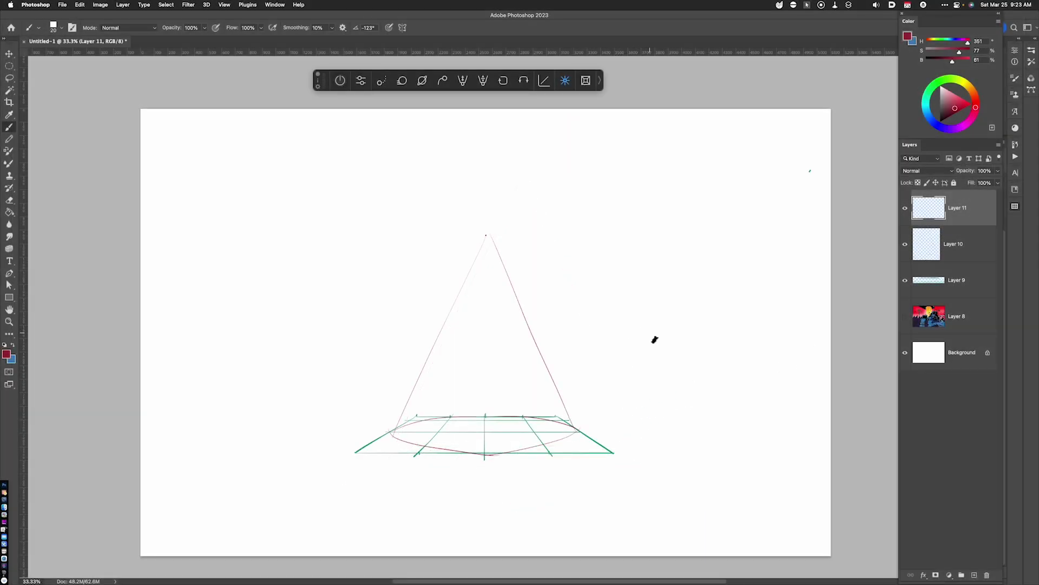
mouse_move(655, 340)
left_mouse_down()
mouse_move(674, 326)
mouse_move(696, 362)
mouse_move(681, 360)
mouse_move(723, 309)
mouse_move(722, 351)
left_mouse_up()
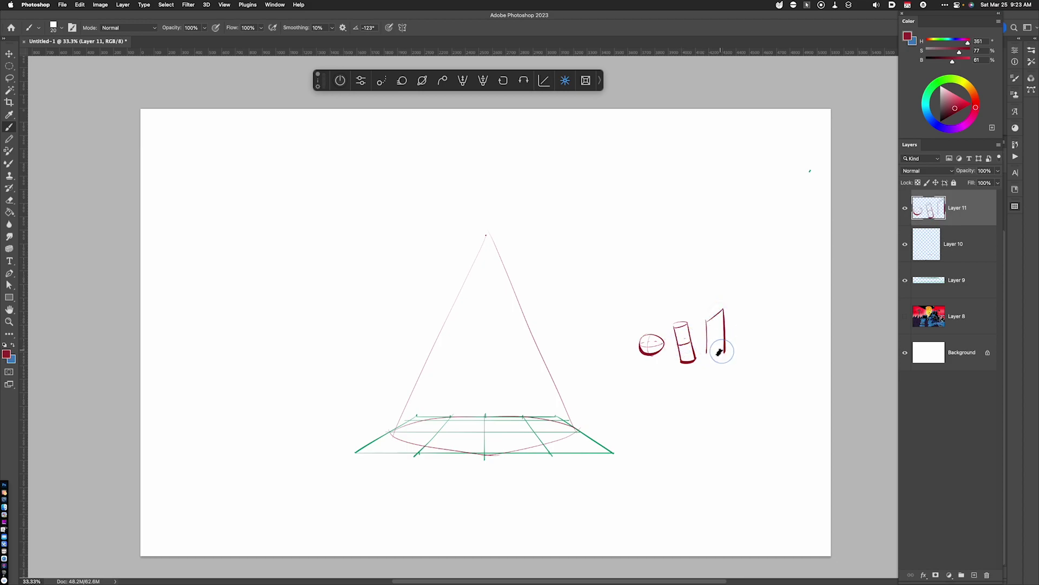
mouse_move(724, 309)
left_mouse_down()
mouse_move(747, 322)
mouse_move(748, 347)
mouse_move(710, 353)
left_mouse_up()
mouse_move(767, 313)
left_mouse_down()
mouse_move(755, 353)
mouse_move(790, 347)
mouse_move(785, 331)
left_mouse_up()
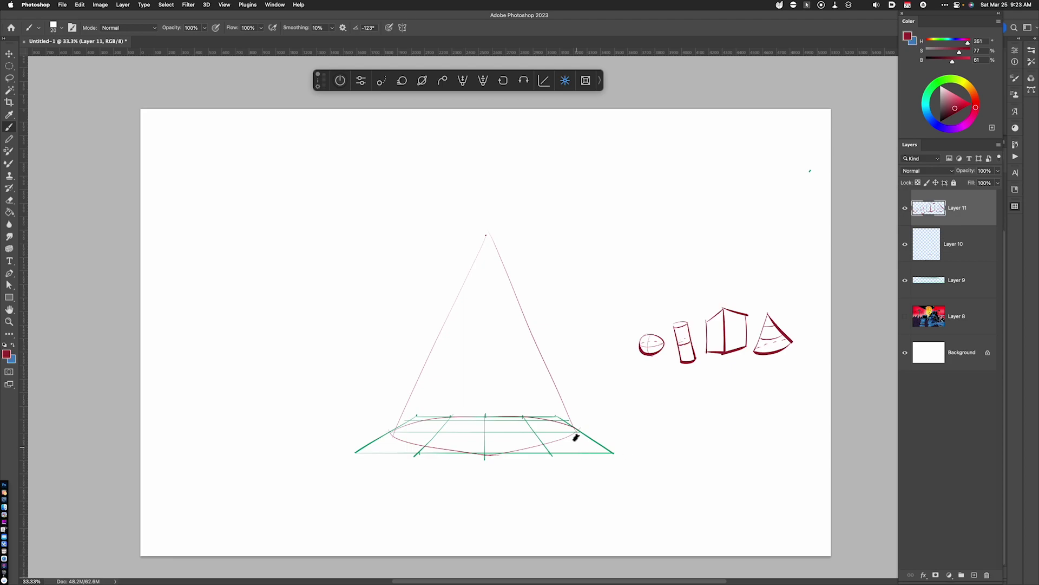
mouse_move(709, 339)
left_mouse_down()
mouse_move(717, 317)
mouse_move(716, 353)
left_mouse_up()
mouse_move(737, 314)
left_mouse_down()
mouse_move(738, 357)
mouse_move(747, 335)
left_mouse_up()
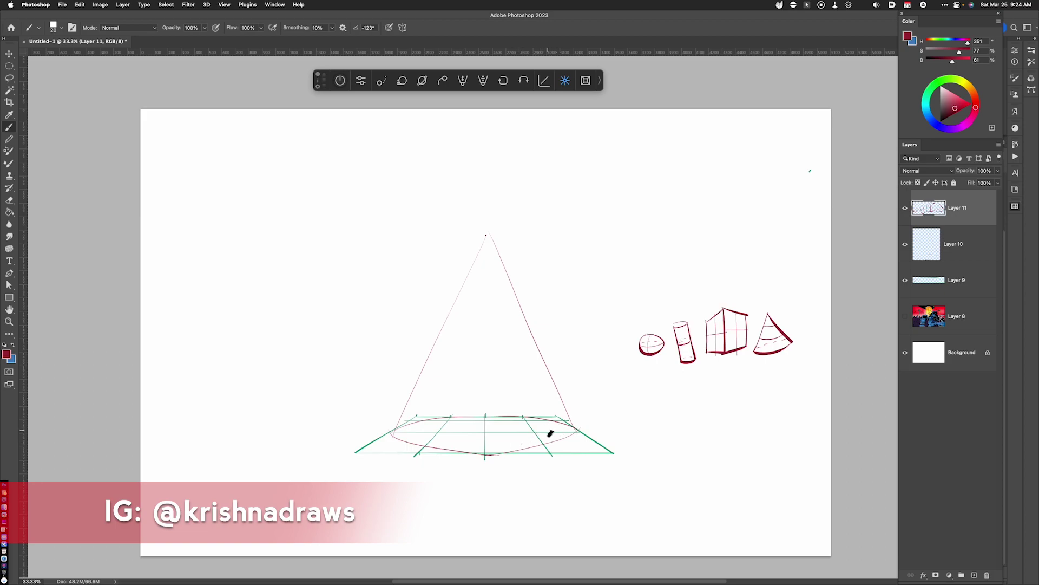
Draw a large two-sided box in perspective inside the base of the large cone, with heavier bottom edges
mouse_move(563, 427)
left_mouse_down()
mouse_move(499, 445)
mouse_move(511, 370)
mouse_move(494, 364)
mouse_move(567, 370)
left_mouse_up()
key("super+z")
mouse_move(494, 364)
left_mouse_down()
mouse_move(566, 369)
mouse_move(565, 422)
left_mouse_up()
left_click_drag(564, 366, 565, 421)
left_click_drag(494, 446, 458, 440)
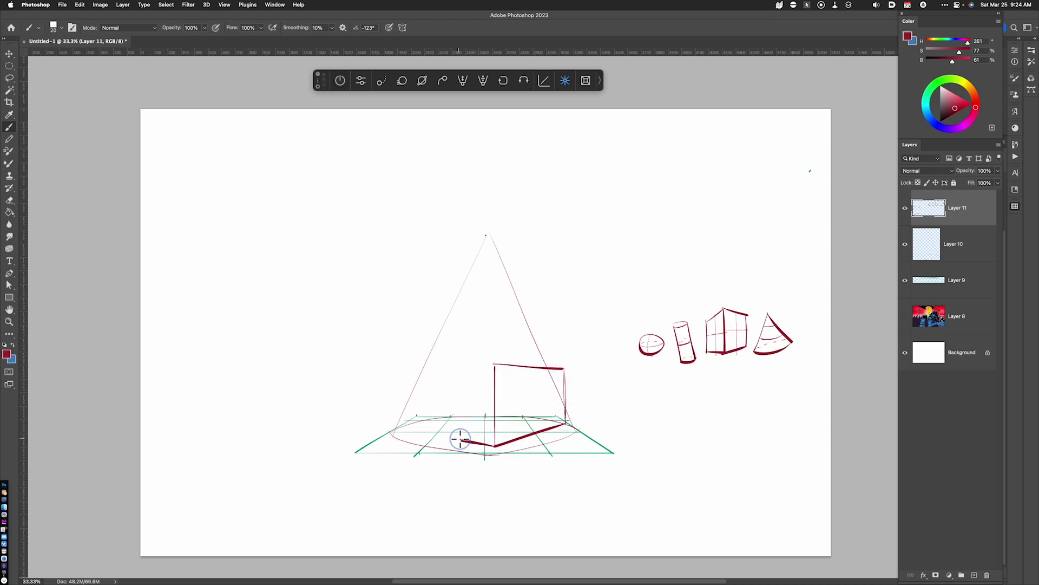
left_click_drag(494, 364, 458, 371)
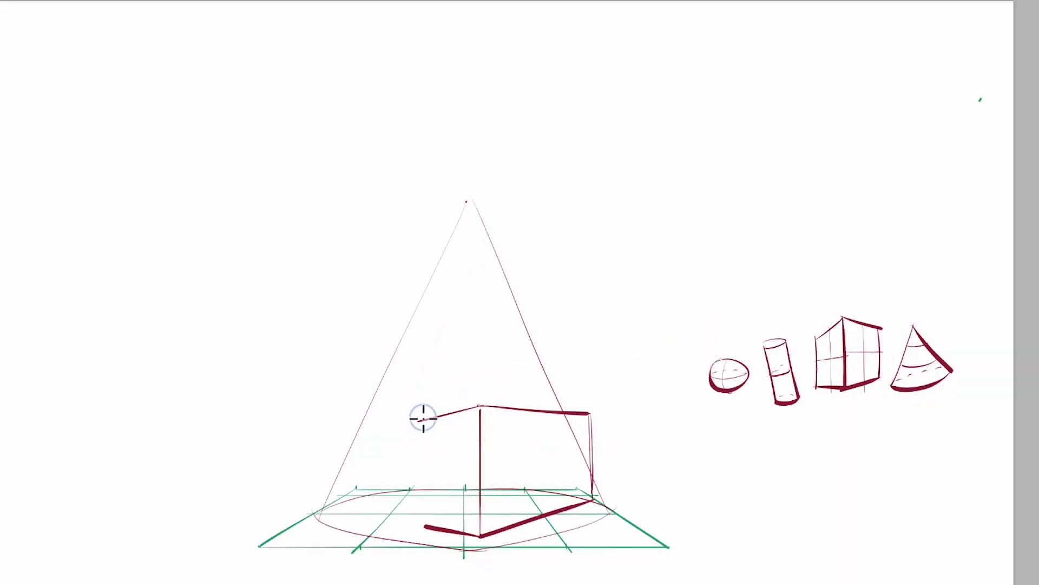
left_click_drag(424, 418, 424, 523)
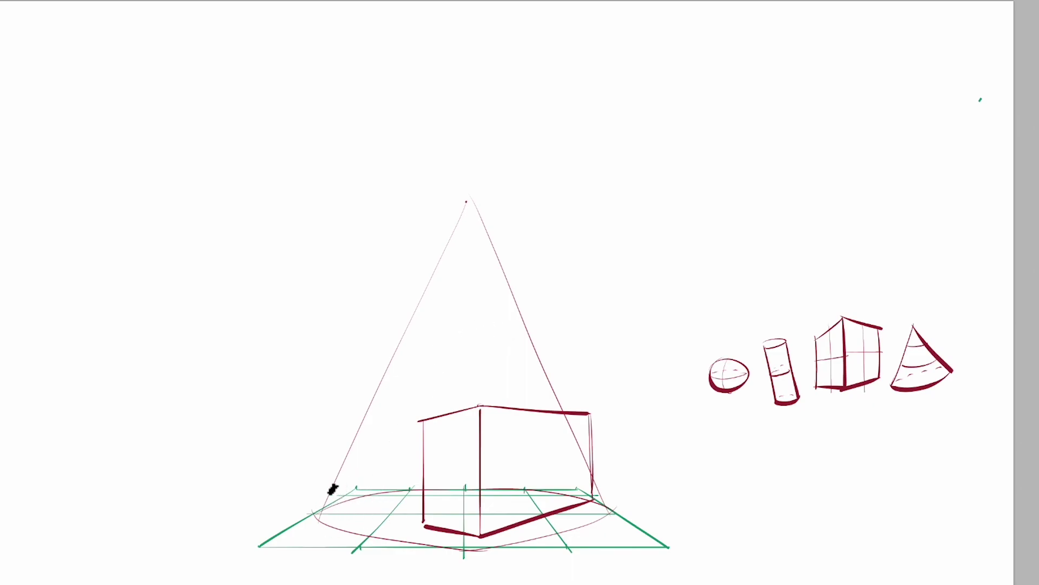
Sketch a cylinder lying at the cone's left base and a tilted, legged block resting above it
left_click_drag(413, 497, 307, 528)
mouse_move(282, 487)
left_mouse_down()
mouse_move(326, 504)
mouse_move(307, 493)
mouse_move(384, 472)
mouse_move(412, 475)
mouse_move(394, 477)
mouse_move(397, 502)
left_mouse_up()
left_click_drag(325, 523, 407, 495)
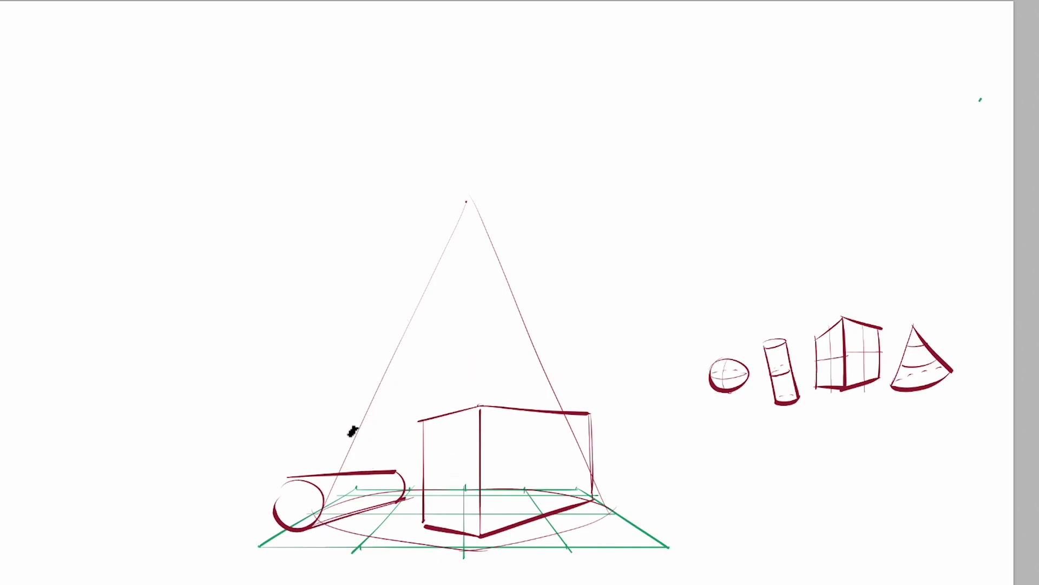
mouse_move(326, 431)
left_mouse_down()
mouse_move(358, 399)
mouse_move(394, 454)
mouse_move(375, 431)
mouse_move(338, 446)
mouse_move(351, 469)
left_mouse_up()
left_click_drag(370, 428, 392, 455)
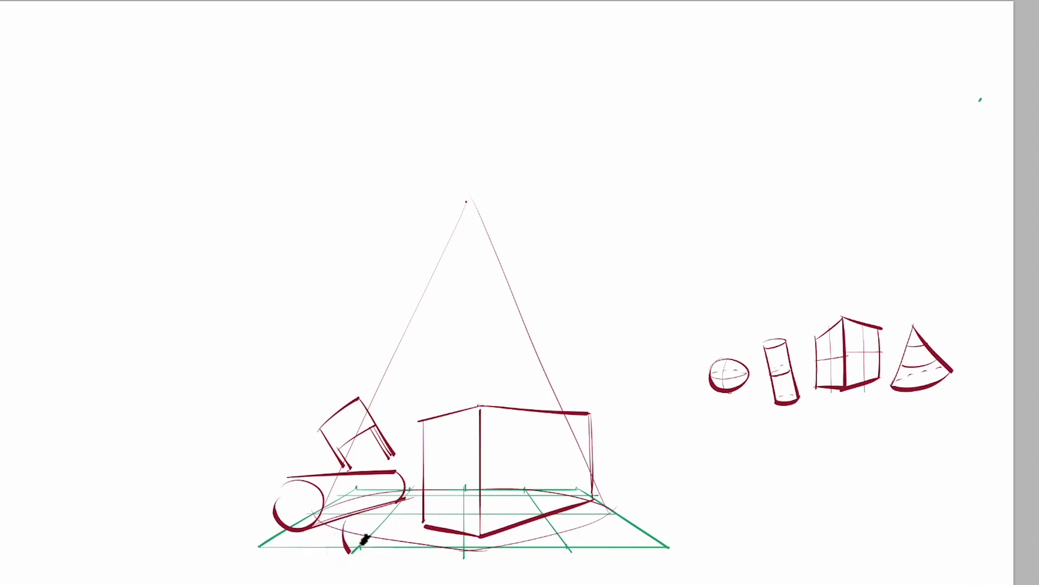
Draw a short flat drum in front of the box's left corner and a curved plank leaning over its right side
mouse_move(353, 525)
left_mouse_down()
mouse_move(431, 538)
mouse_move(402, 545)
mouse_move(351, 528)
mouse_move(344, 536)
mouse_move(362, 530)
mouse_move(355, 511)
mouse_move(459, 501)
mouse_move(460, 540)
left_mouse_up()
key("ctrl+z")
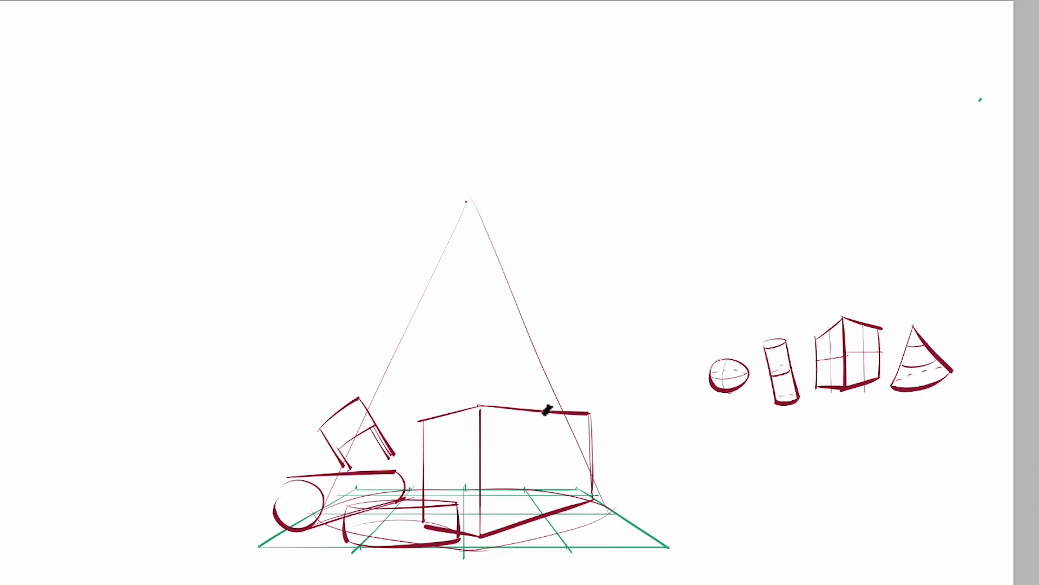
mouse_move(525, 382)
left_mouse_down()
mouse_move(533, 447)
mouse_move(560, 521)
mouse_move(566, 382)
mouse_move(602, 519)
left_mouse_up()
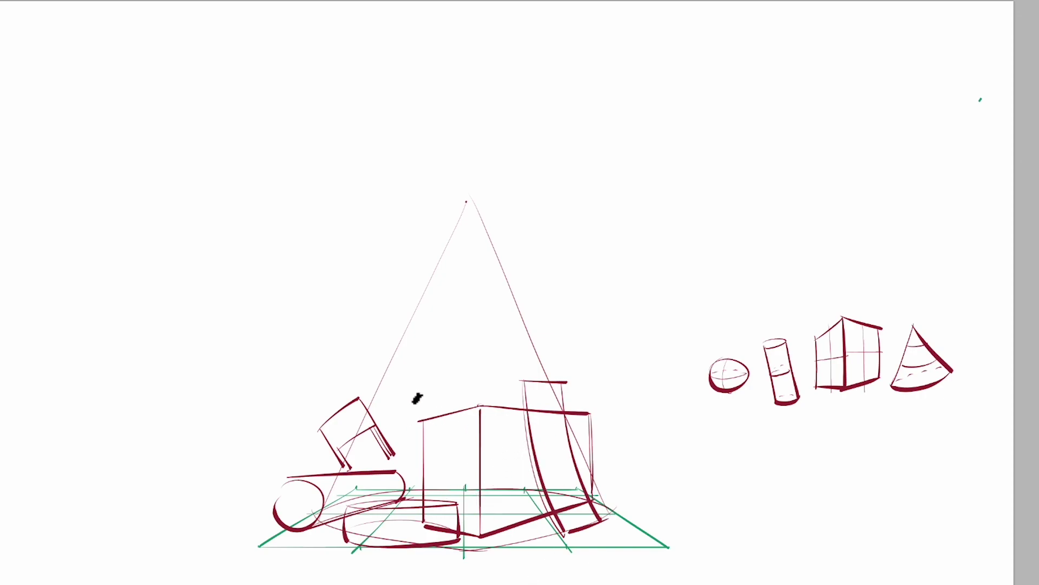
Block in the upper cone with layered angular contour strokes and a small slanted box near the peak
mouse_move(374, 407)
left_mouse_down()
mouse_move(408, 376)
mouse_move(453, 370)
left_mouse_up()
left_click_drag(471, 226, 441, 313)
key("ctrl+z")
left_click_drag(471, 205, 441, 294)
mouse_move(402, 345)
left_mouse_down()
mouse_move(438, 317)
mouse_move(499, 297)
left_mouse_up()
left_click_drag(451, 337, 533, 344)
left_click_drag(461, 383, 538, 385)
mouse_move(481, 233)
left_mouse_down()
mouse_move(504, 279)
mouse_move(465, 296)
mouse_move(486, 272)
left_mouse_up()
mouse_move(486, 272)
left_mouse_down()
mouse_move(491, 287)
mouse_move(459, 299)
left_mouse_up()
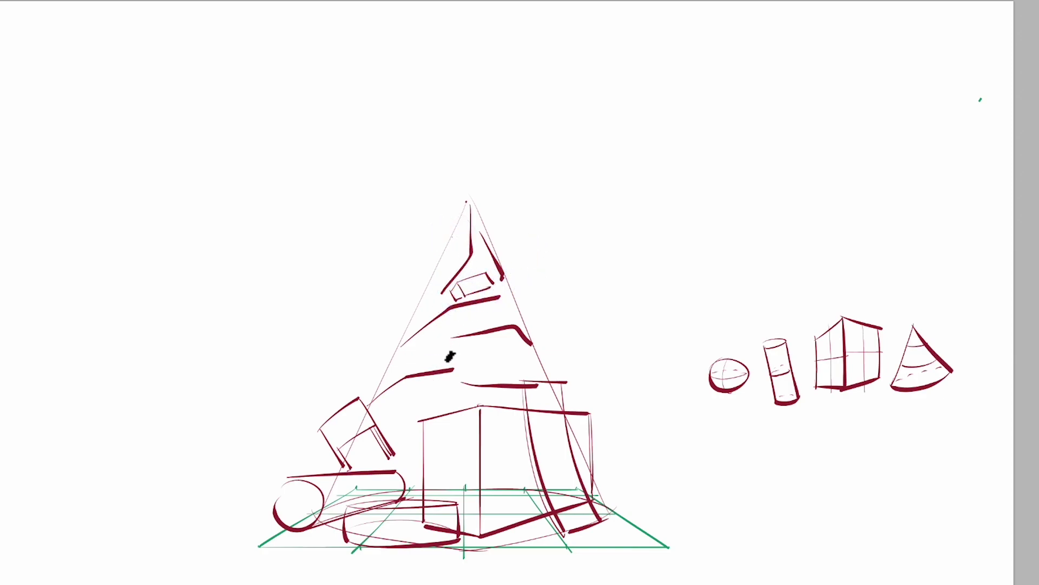
Draw a flat slanted slab on the left side of the pile's middle section
mouse_move(396, 366)
left_mouse_down()
mouse_move(454, 360)
mouse_move(402, 346)
left_mouse_up()
left_click_drag(403, 346, 459, 335)
left_click_drag(392, 373, 450, 361)
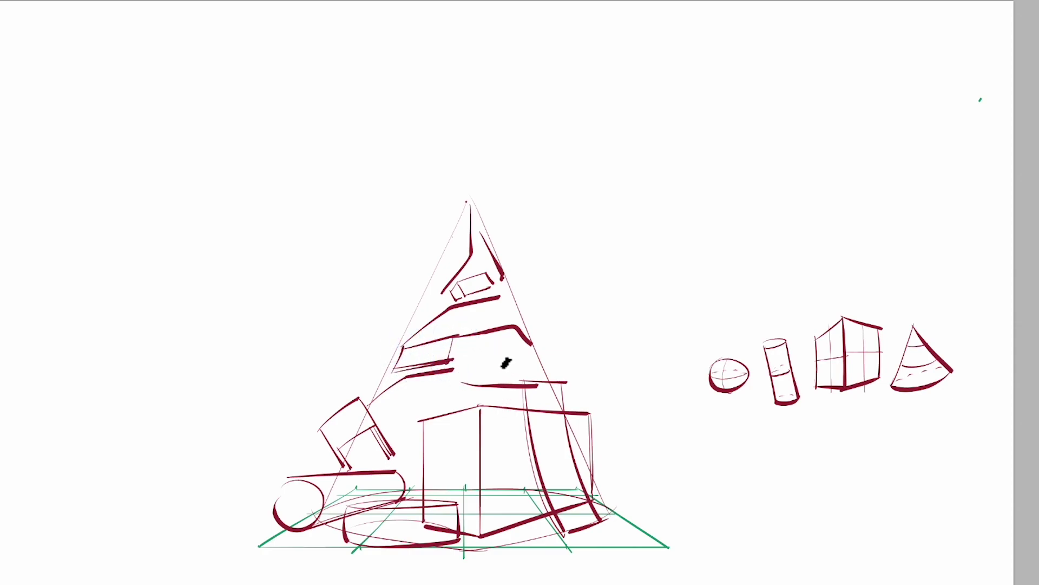
Add a half-round shape in the middle of the pile, a slab edge above the box and a thin leaning pole at its left
left_click_drag(485, 346, 505, 376)
left_click_drag(485, 344, 501, 373)
mouse_move(489, 343)
left_mouse_down()
mouse_move(503, 366)
mouse_move(443, 399)
left_mouse_up()
mouse_move(441, 401)
left_mouse_down()
mouse_move(417, 406)
mouse_move(409, 465)
left_mouse_up()
mouse_move(391, 405)
left_mouse_down()
mouse_move(402, 401)
mouse_move(418, 468)
left_mouse_up()
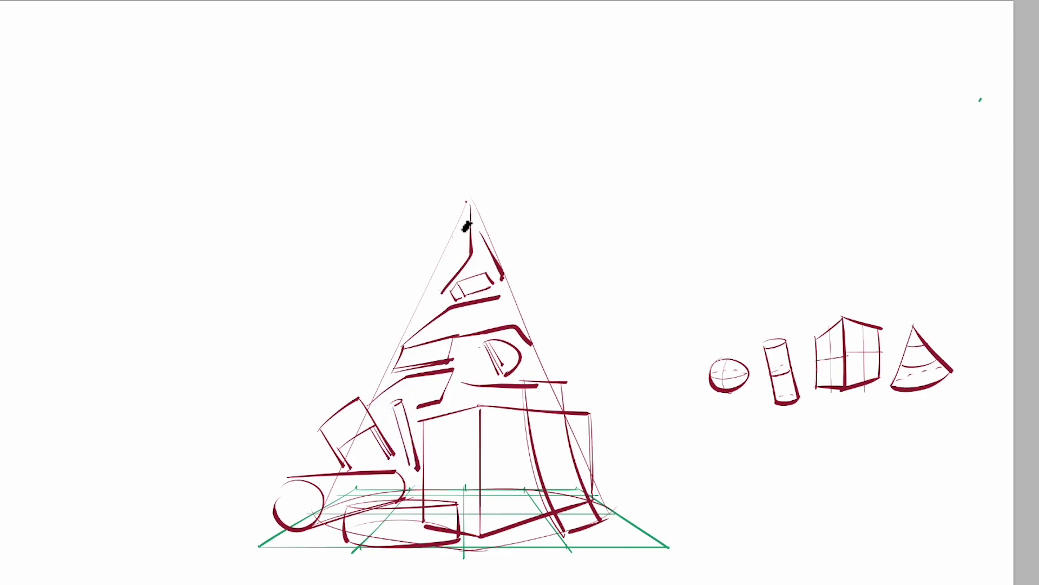
Add angular scraps around the peak and a jutting corner with a curved tyre shape on the cone's right edge
left_click_drag(433, 281, 458, 256)
mouse_move(463, 220)
left_mouse_down()
mouse_move(463, 241)
mouse_move(446, 242)
mouse_move(469, 213)
mouse_move(490, 242)
left_mouse_up()
mouse_move(503, 283)
left_mouse_down()
mouse_move(530, 298)
mouse_move(525, 319)
left_mouse_up()
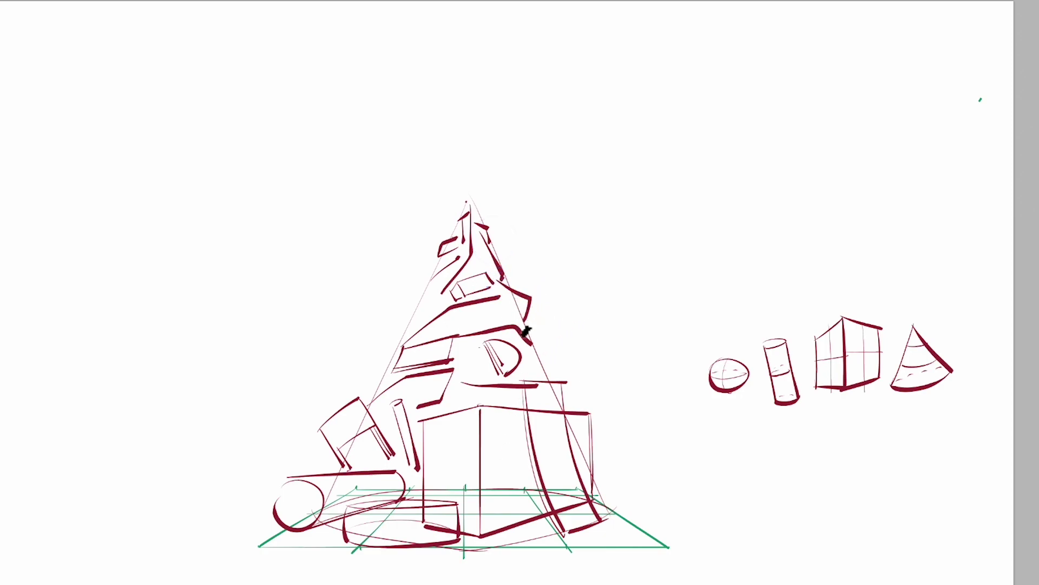
mouse_move(529, 313)
left_mouse_down()
mouse_move(547, 346)
mouse_move(535, 360)
left_mouse_up()
mouse_move(528, 316)
left_mouse_down()
mouse_move(540, 327)
mouse_move(530, 354)
left_mouse_up()
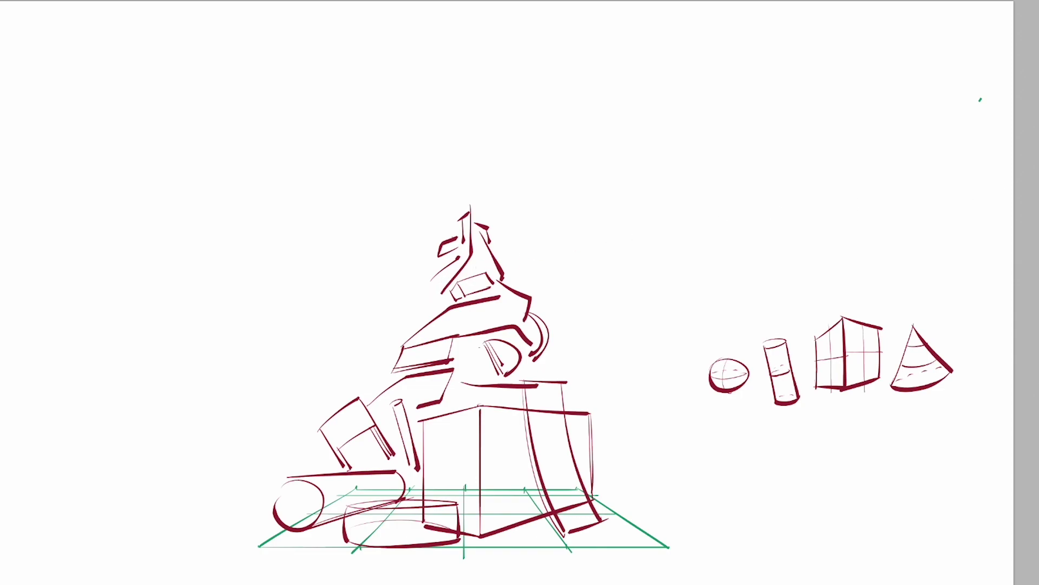
Draw jutting slabs along the cone's left edge and a long narrow beam across the middle of the pile
mouse_move(442, 292)
left_mouse_down()
mouse_move(411, 302)
mouse_move(404, 321)
left_mouse_up()
mouse_move(404, 323)
left_mouse_down()
mouse_move(435, 309)
mouse_move(396, 348)
mouse_move(413, 331)
mouse_move(395, 333)
mouse_move(393, 344)
mouse_move(393, 333)
mouse_move(375, 412)
mouse_move(385, 382)
left_mouse_up()
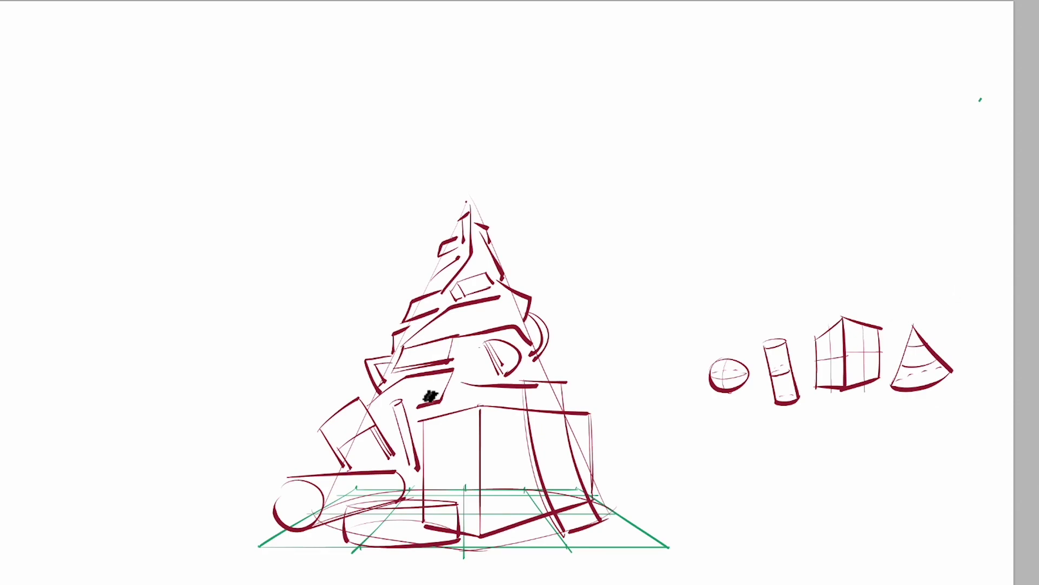
mouse_move(500, 298)
left_mouse_down()
mouse_move(487, 317)
mouse_move(506, 315)
mouse_move(507, 327)
left_mouse_up()
left_click_drag(437, 336, 451, 333)
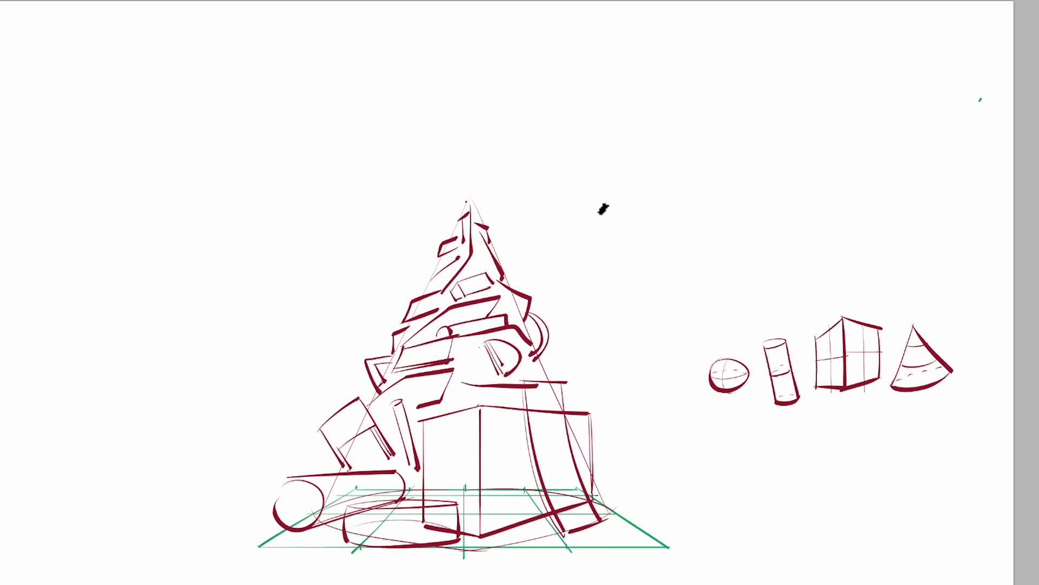
Remove the cone guide from view and add small connecting strokes to the scraps just below the peak
key("Delete")
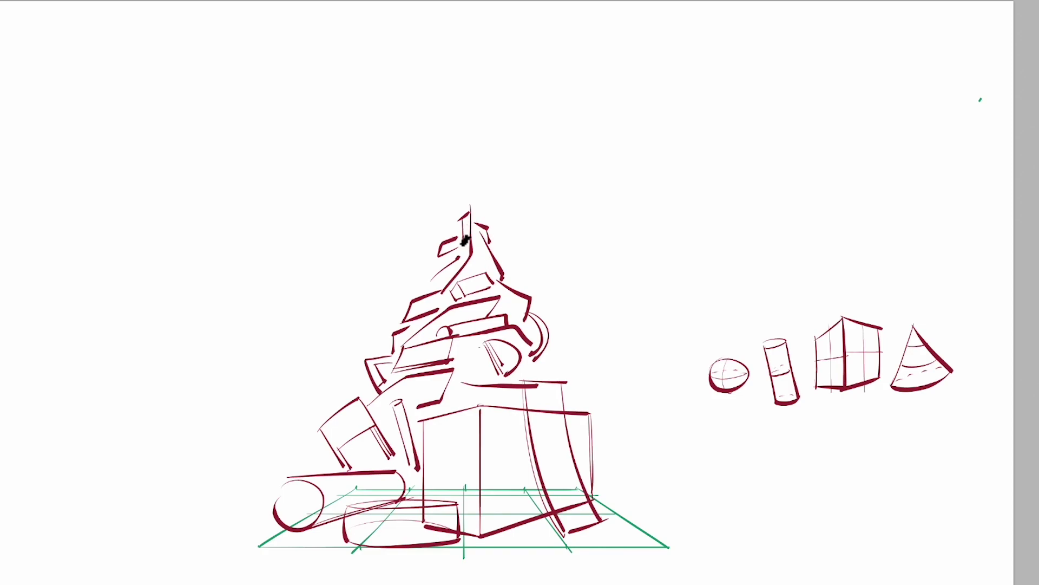
left_click_drag(444, 266, 458, 259)
left_click_drag(445, 252, 444, 265)
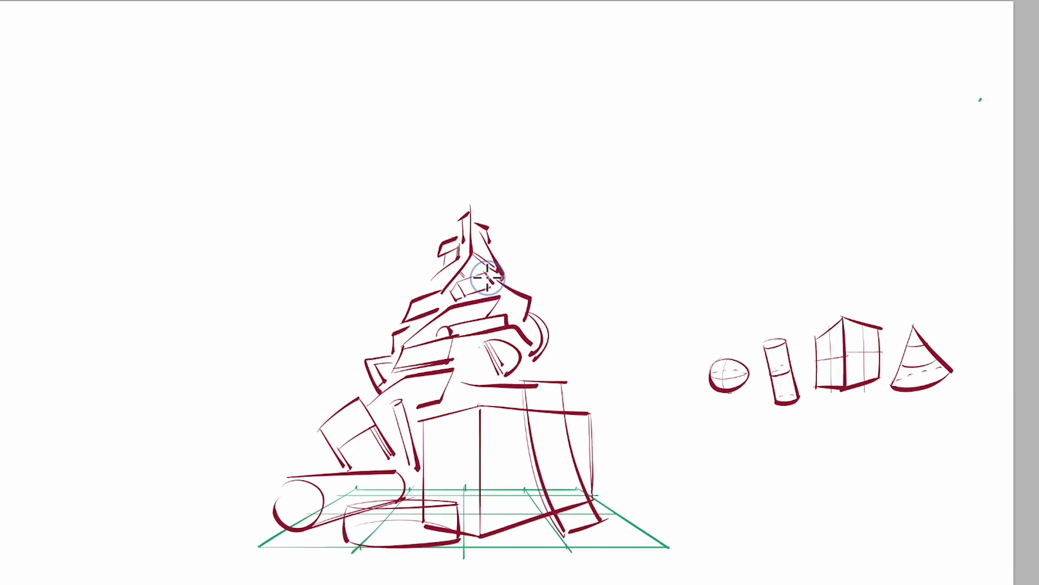
left_click(464, 271)
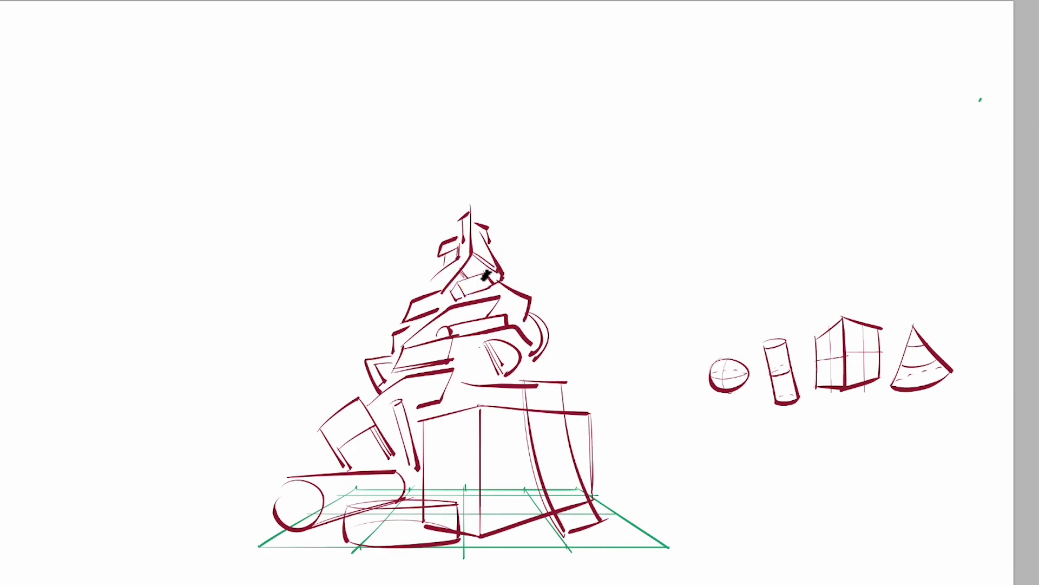
left_click_drag(480, 291, 472, 302)
Fill the gaps between the upper debris shapes with solid dark red, closing open outlines with brush strokes
key("g")
left_click(508, 314)
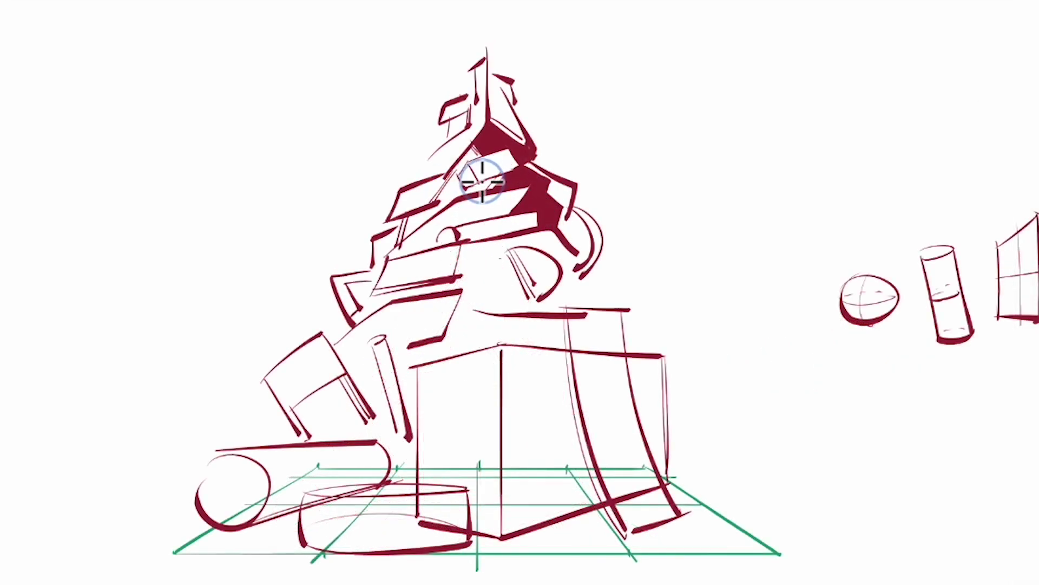
key("g")
left_click(461, 196)
key("b")
mouse_move(460, 183)
left_mouse_down()
mouse_move(429, 156)
mouse_move(476, 141)
mouse_move(473, 153)
mouse_move(481, 130)
left_mouse_up()
key("g")
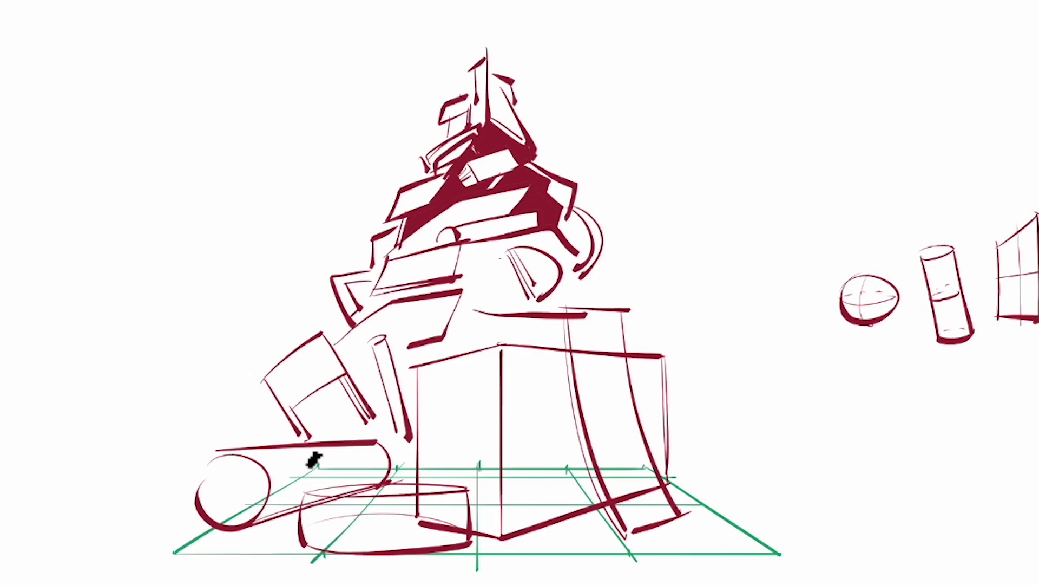
Draw a thin upright post beneath the tilted block, reaching down to the lying cylinder
left_click_drag(340, 386, 333, 442)
left_click_drag(345, 389, 335, 450)
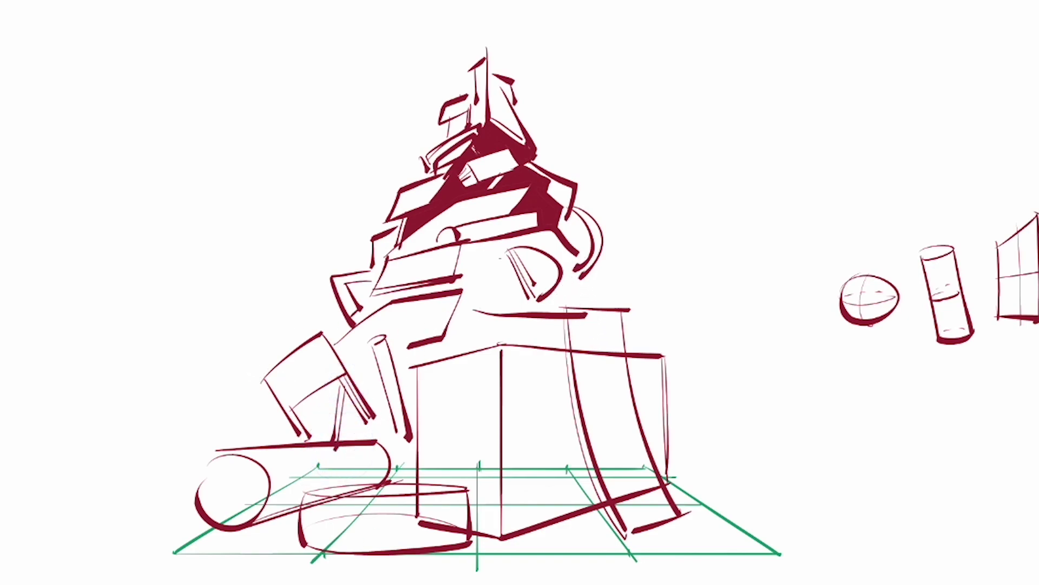